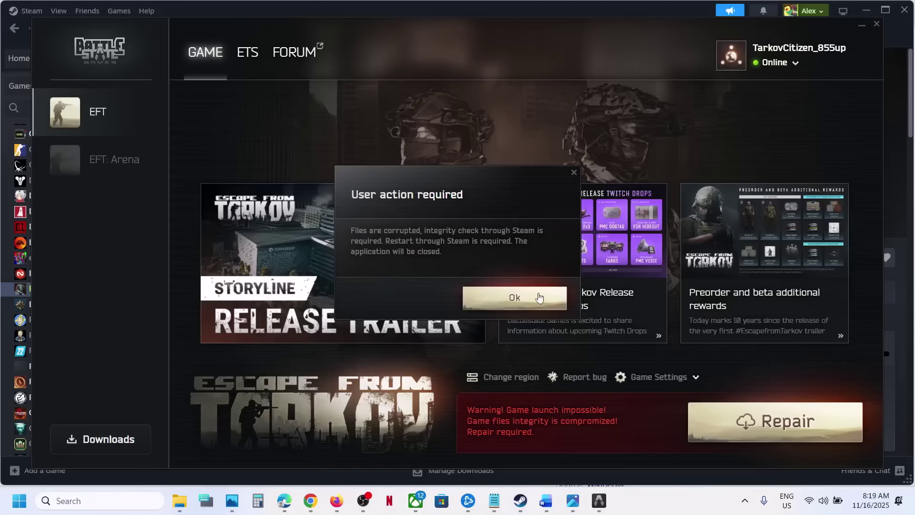
Dismiss the corrupted files warning and stop the running Escape from Tarkov game in the Steam library.
{"action": "left_click", "coordinate": [513, 297]}
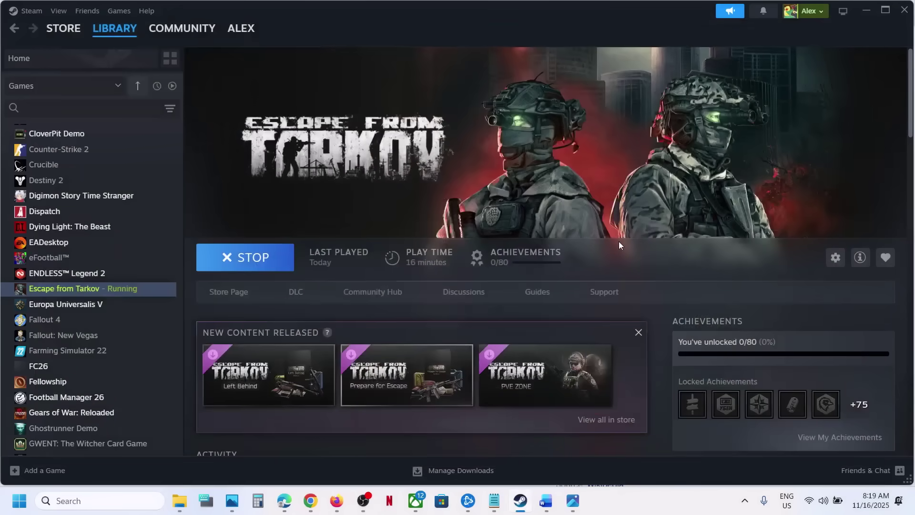
{"action": "left_click", "coordinate": [278, 259]}
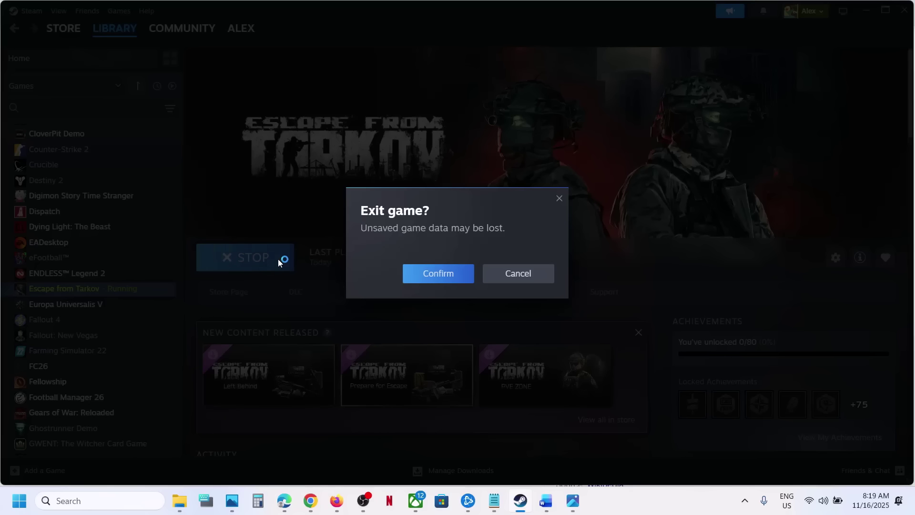
{"action": "left_click", "coordinate": [430, 271]}
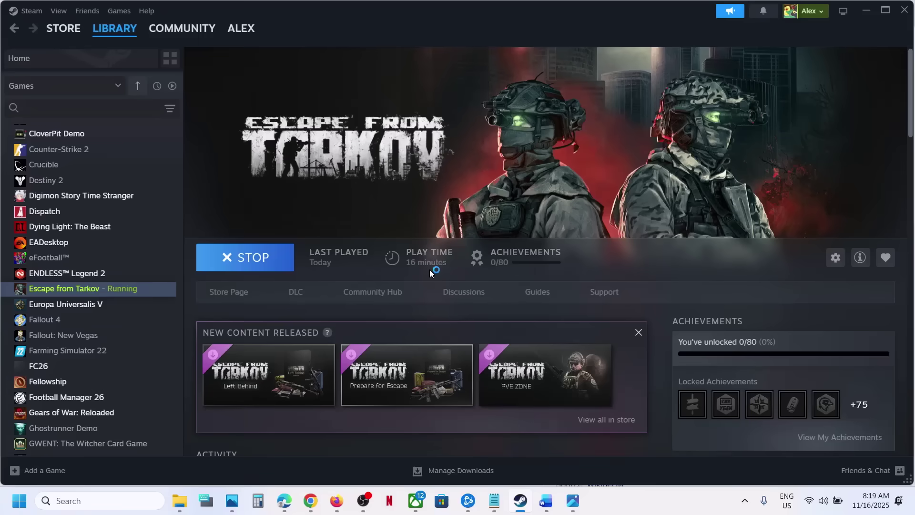
Switch to Chrome, open the Escape from Tarkov official page from the search results, and go to the signed-in account's profile.
{"action": "left_click", "coordinate": [311, 501]}
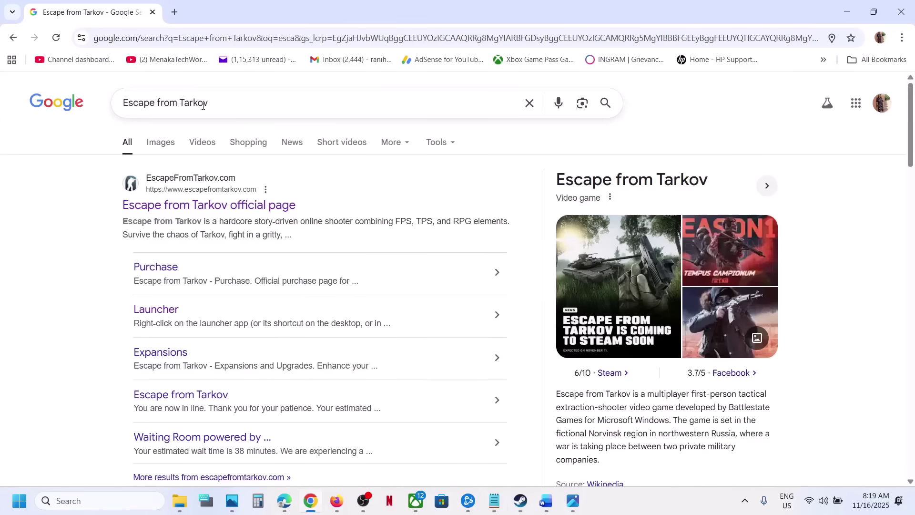
{"action": "left_click", "coordinate": [200, 207]}
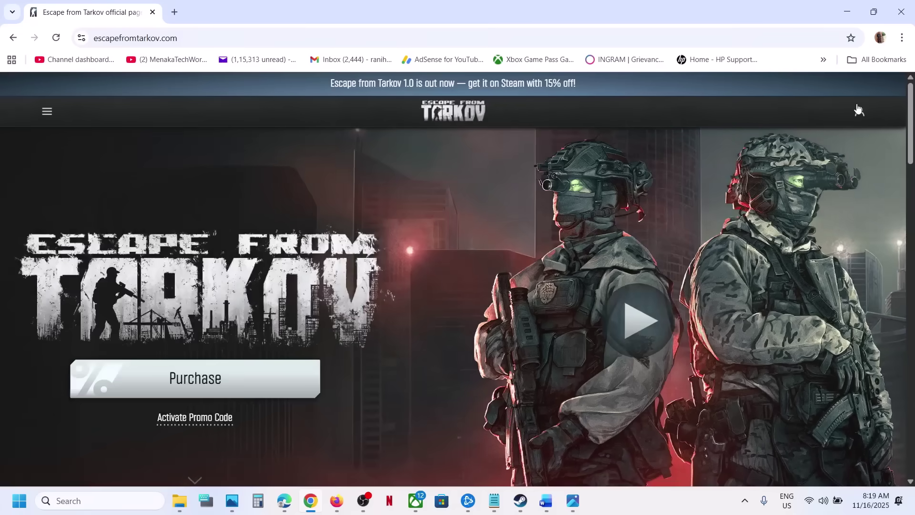
{"action": "left_click", "coordinate": [858, 109]}
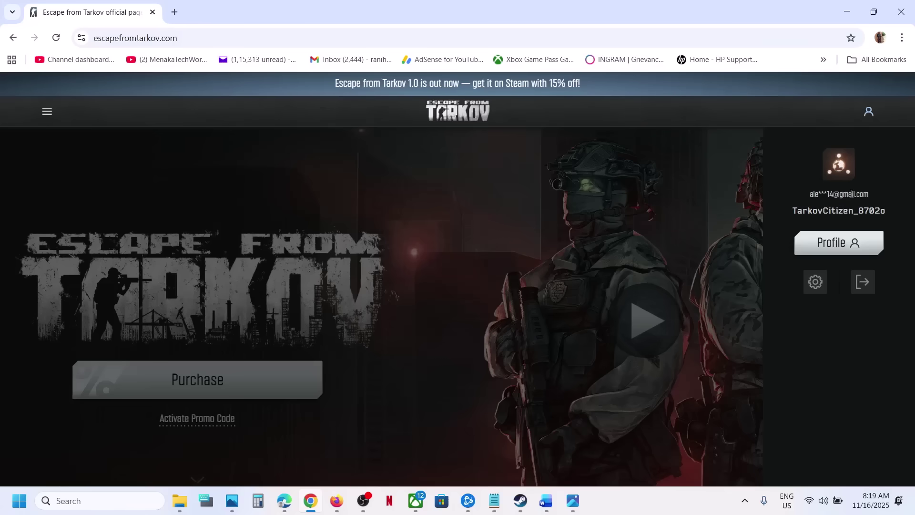
{"action": "left_click_drag", "start_coordinate": [833, 194], "coordinate": [867, 194]}
{"action": "left_click", "coordinate": [829, 244]}
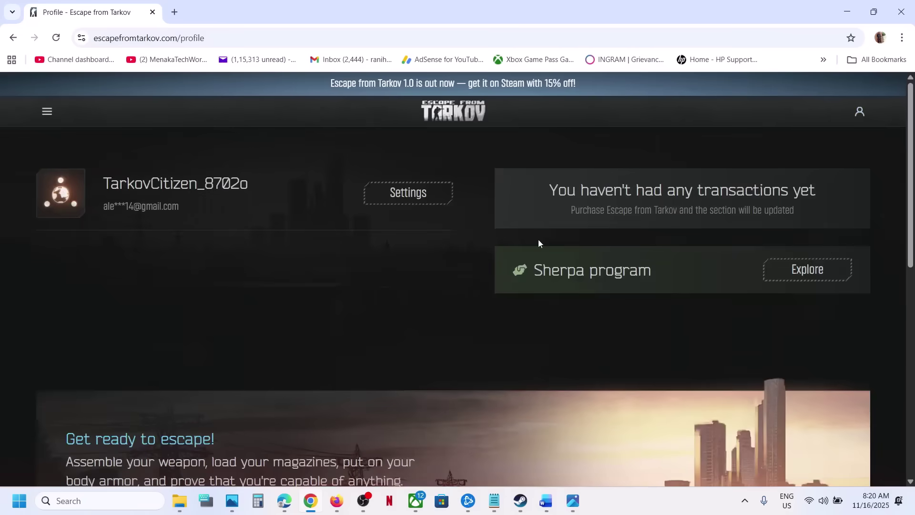
Open the account settings and download the Battlestate Games Launcher from the downloadable content.
{"action": "left_click", "coordinate": [415, 197]}
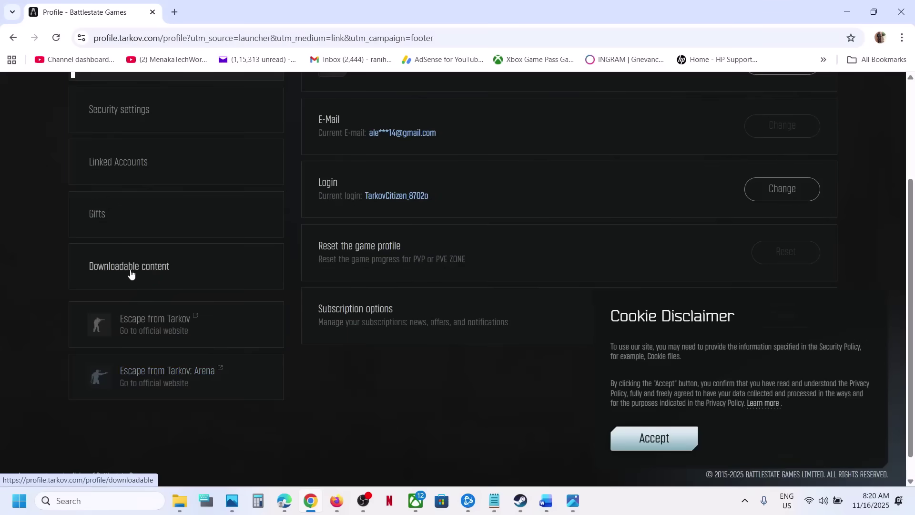
{"action": "left_click", "coordinate": [147, 272]}
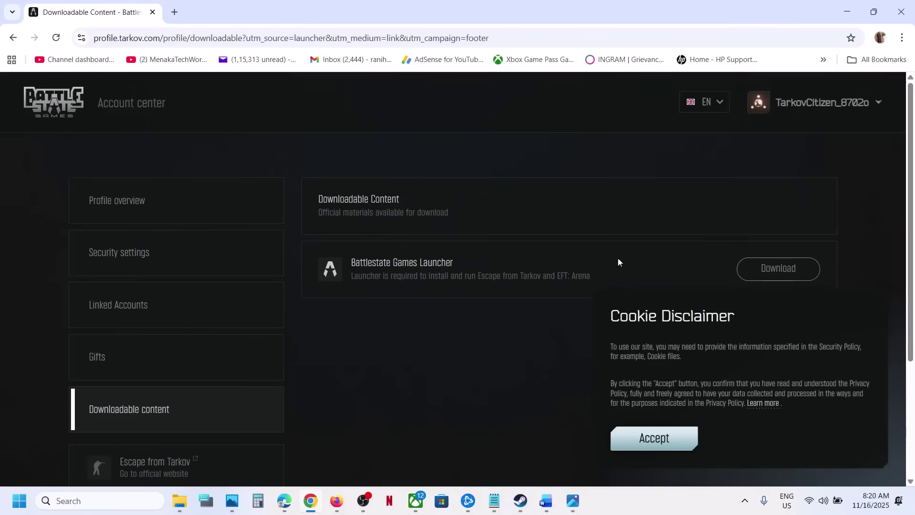
{"action": "left_click", "coordinate": [762, 268]}
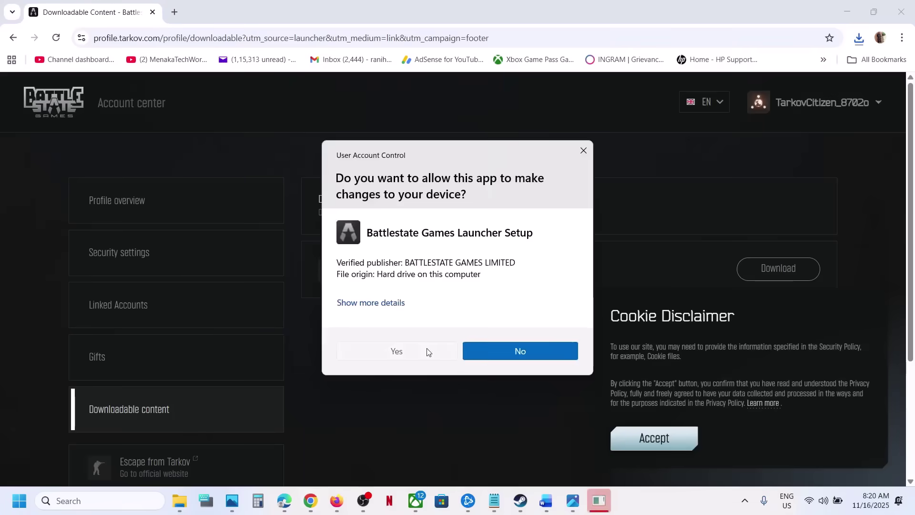
Install the Battlestate Games Launcher in English with the default destination and Start Menu folder, and launch it on finishing.
{"action": "left_click", "coordinate": [427, 352]}
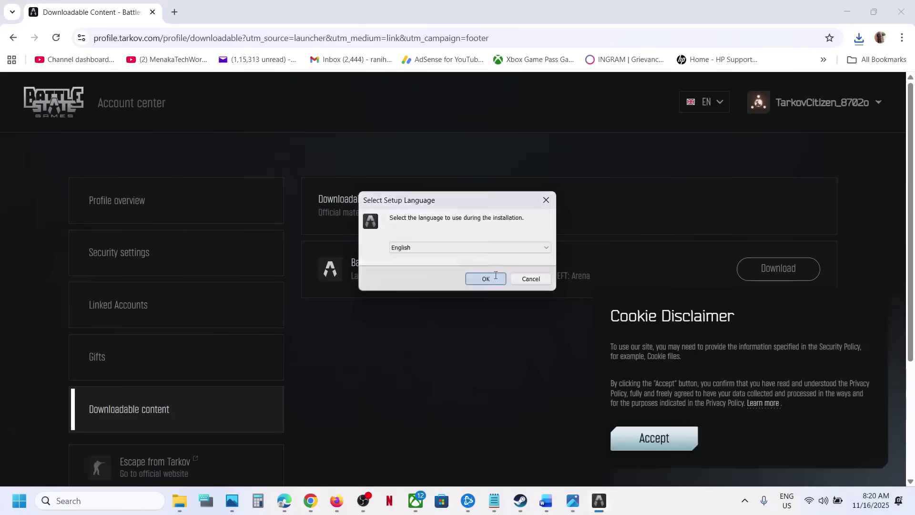
{"action": "left_click", "coordinate": [495, 275]}
{"action": "left_click", "coordinate": [548, 364]}
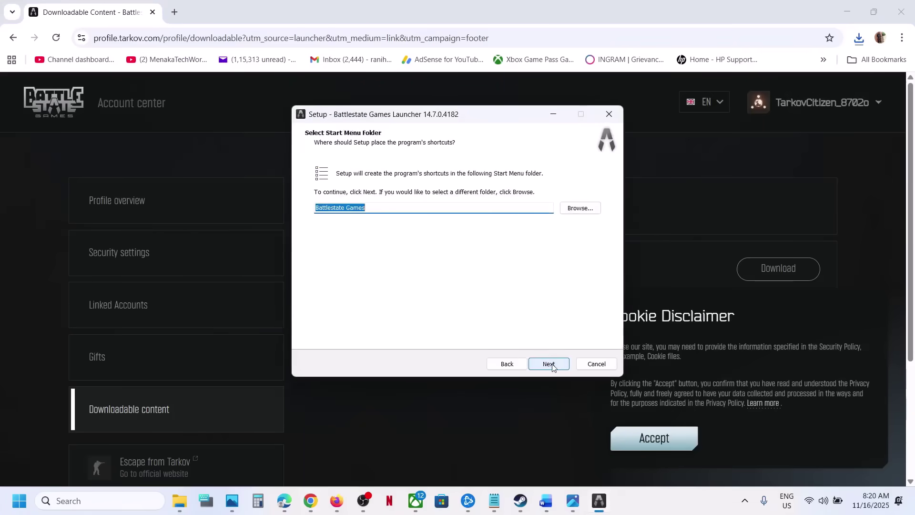
{"action": "left_click", "coordinate": [552, 365]}
{"action": "left_click", "coordinate": [552, 364]}
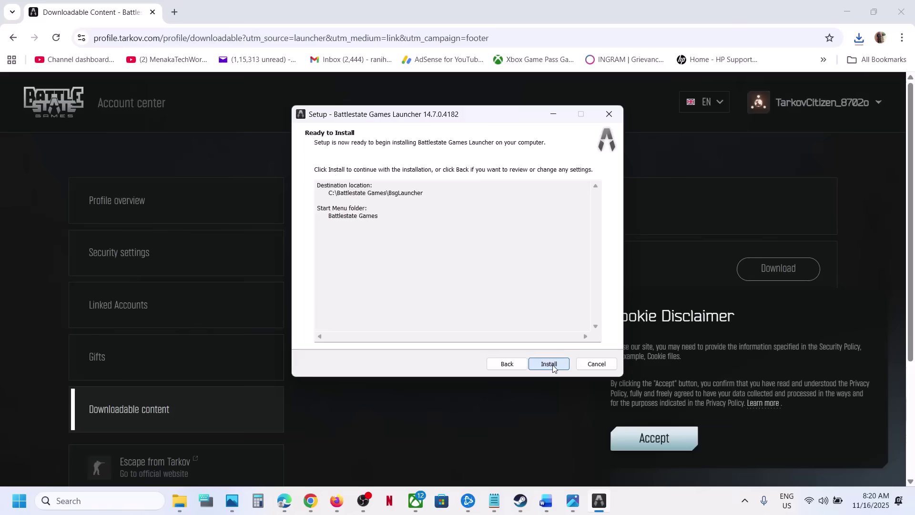
{"action": "left_click", "coordinate": [548, 364]}
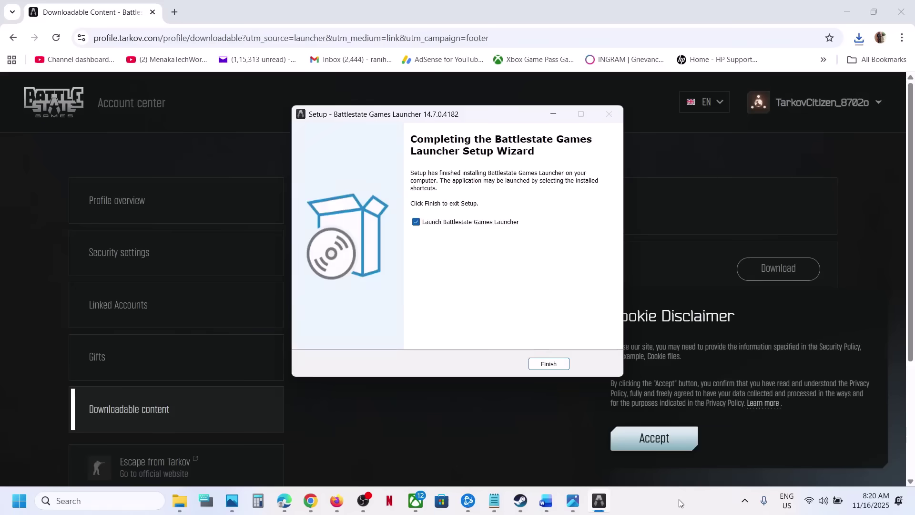
{"action": "left_click", "coordinate": [549, 364]}
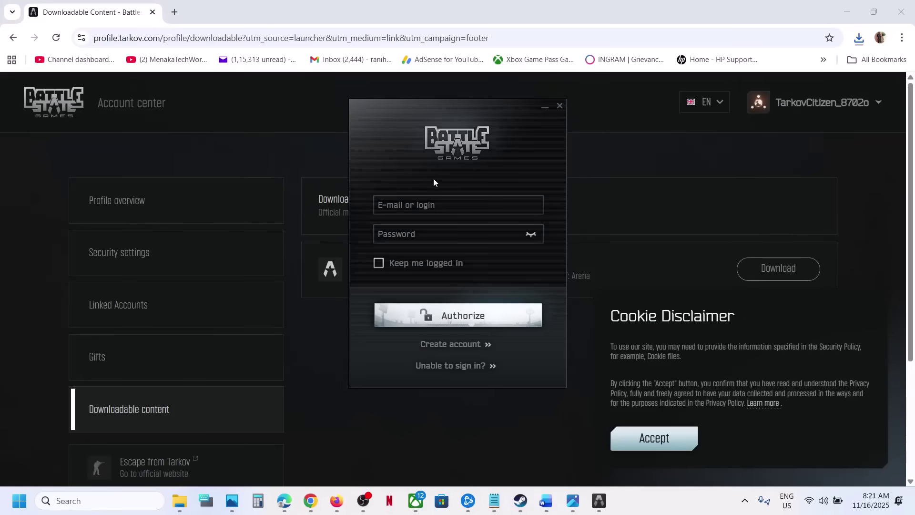
Sign in to the Battlestate Games Launcher with the account e-mail and password, and close the launcher.
{"action": "left_click", "coordinate": [422, 203]}
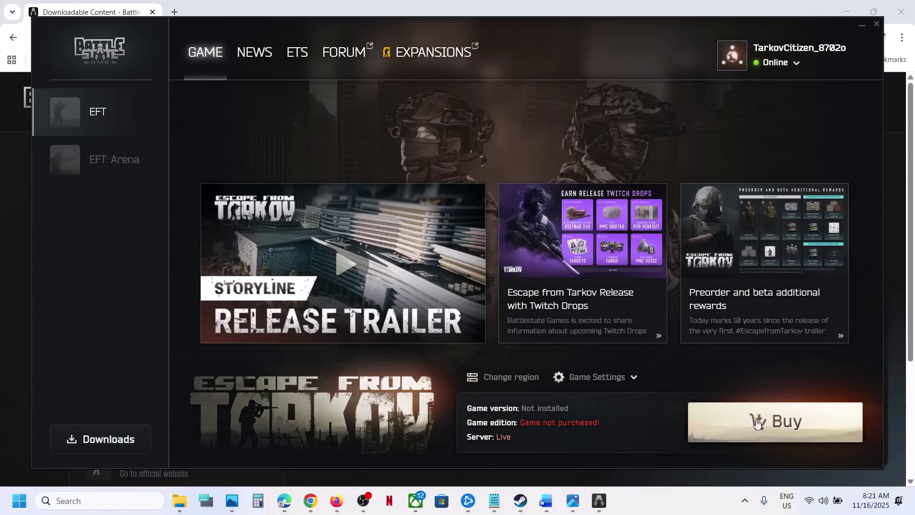
{"action": "left_click", "coordinate": [876, 23]}
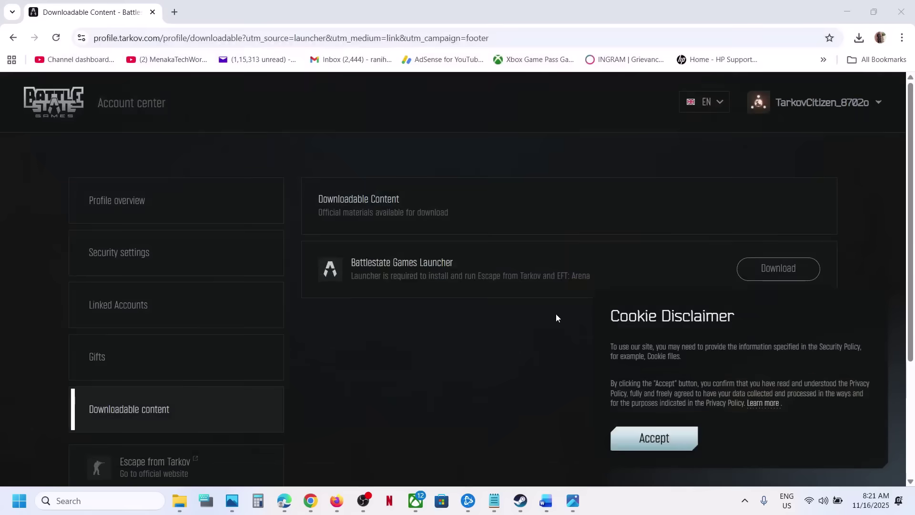
Switch to Steam, launch Escape from Tarkov, and start the game from its launcher.
{"action": "left_click", "coordinate": [520, 501]}
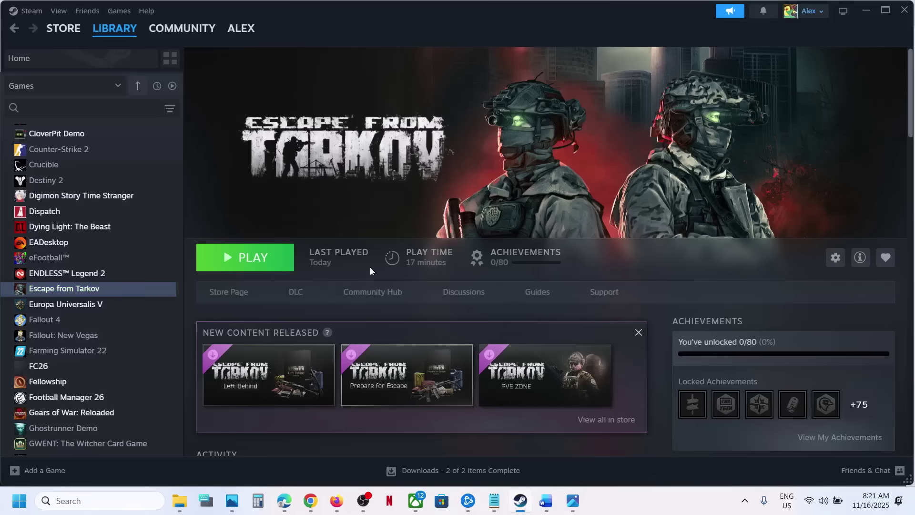
{"action": "left_click", "coordinate": [262, 259]}
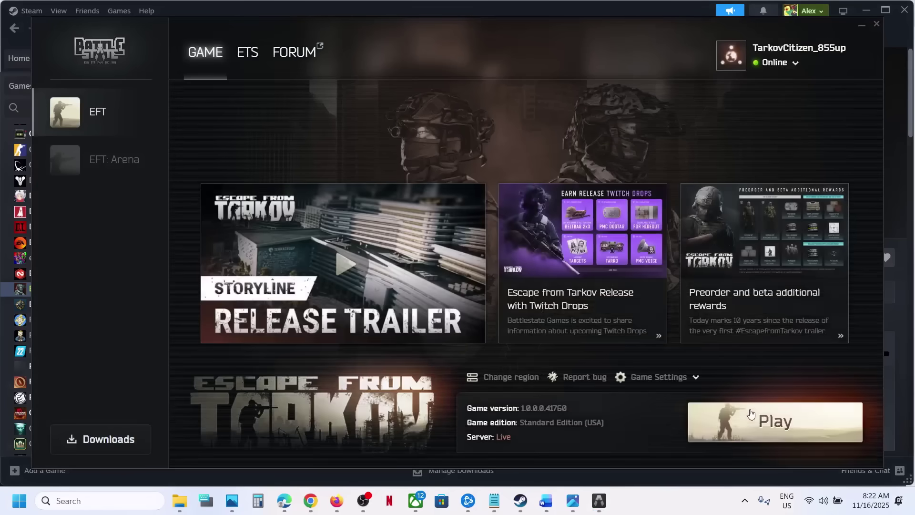
{"action": "left_click", "coordinate": [747, 420]}
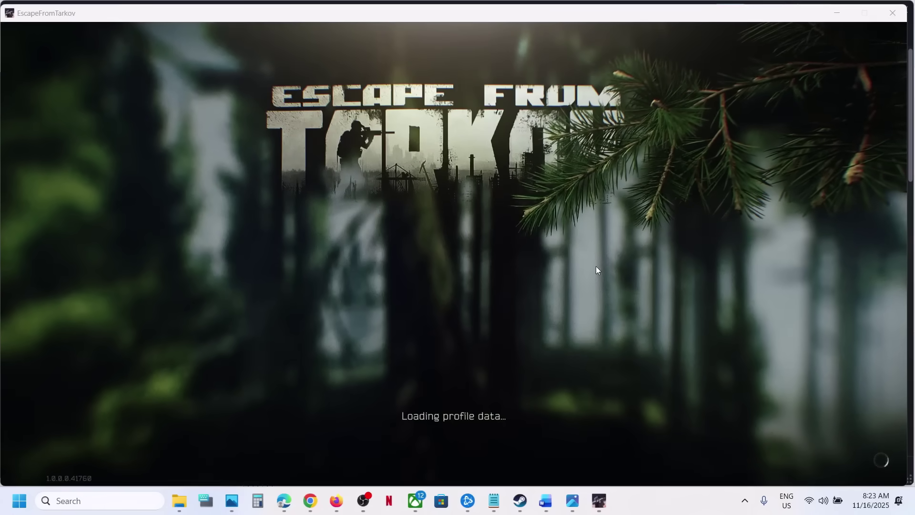
Cancel the Windows shutdown dialog, return to Steam, and stop the running Escape from Tarkov game.
{"action": "key", "text": "alt+F4"}
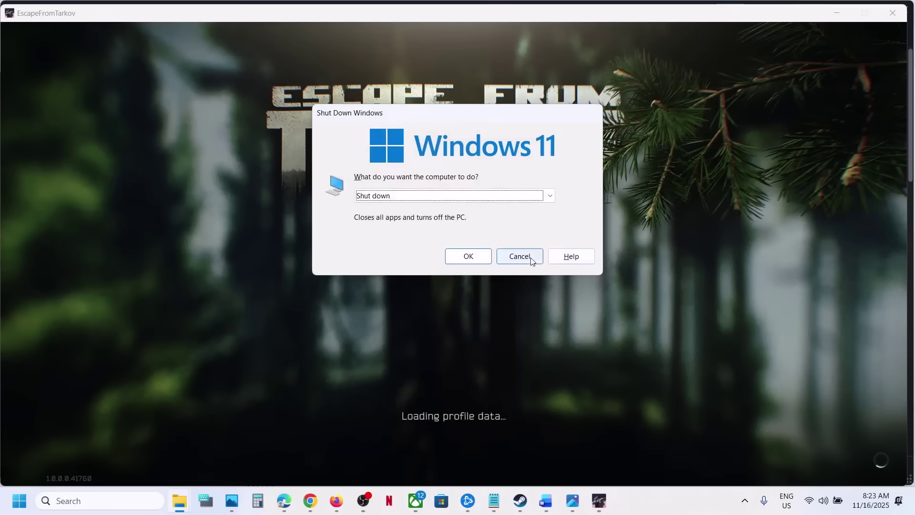
{"action": "left_click", "coordinate": [518, 257]}
{"action": "key", "text": "alt+Tab"}
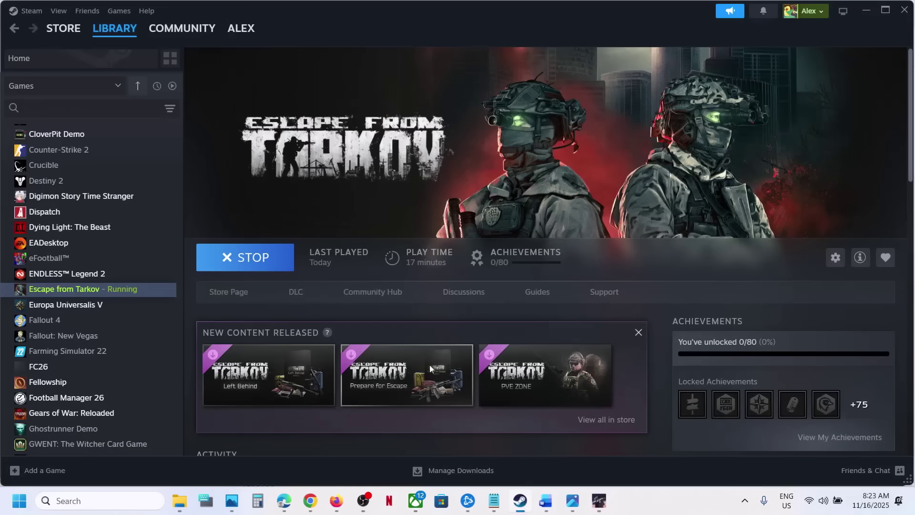
{"action": "left_click", "coordinate": [253, 269]}
{"action": "left_click", "coordinate": [451, 273]}
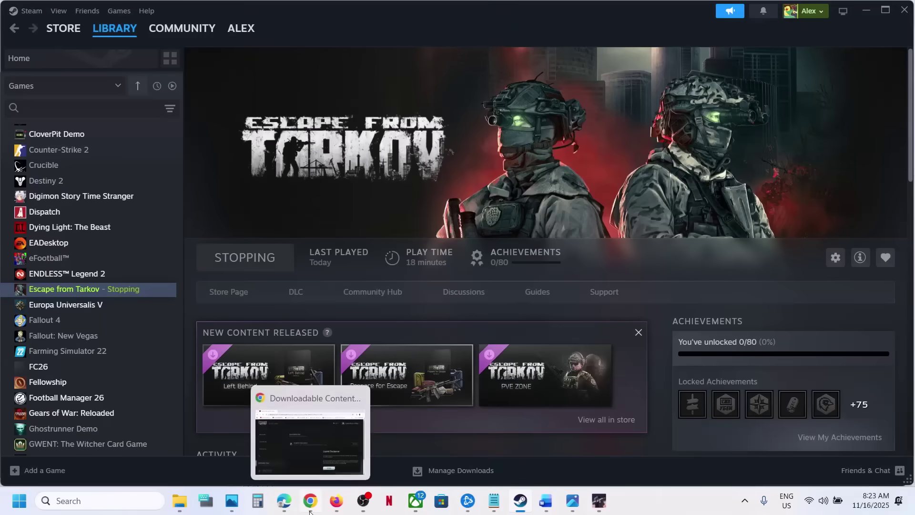
Switch to Chrome, run the most recently downloaded BsgLauncher installer again, allow its changes, and choose English for the setup.
{"action": "left_click", "coordinate": [310, 510]}
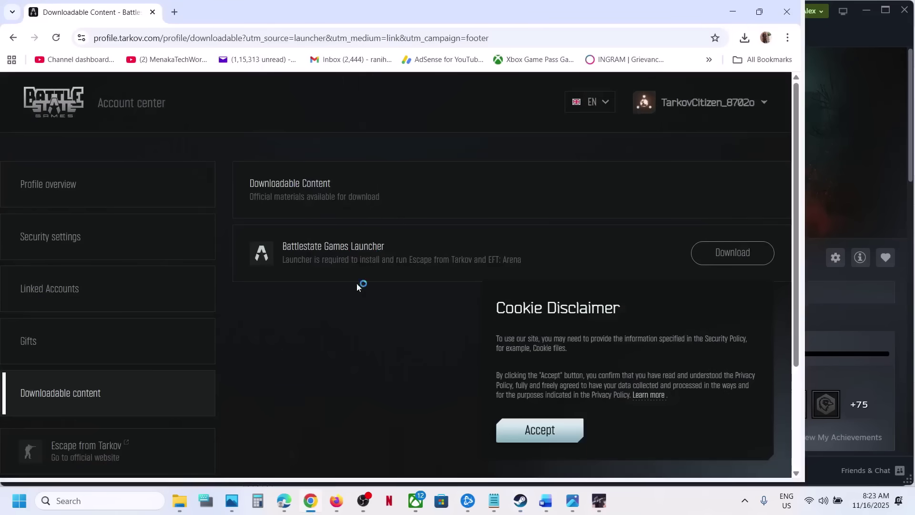
{"action": "left_click", "coordinate": [744, 37]}
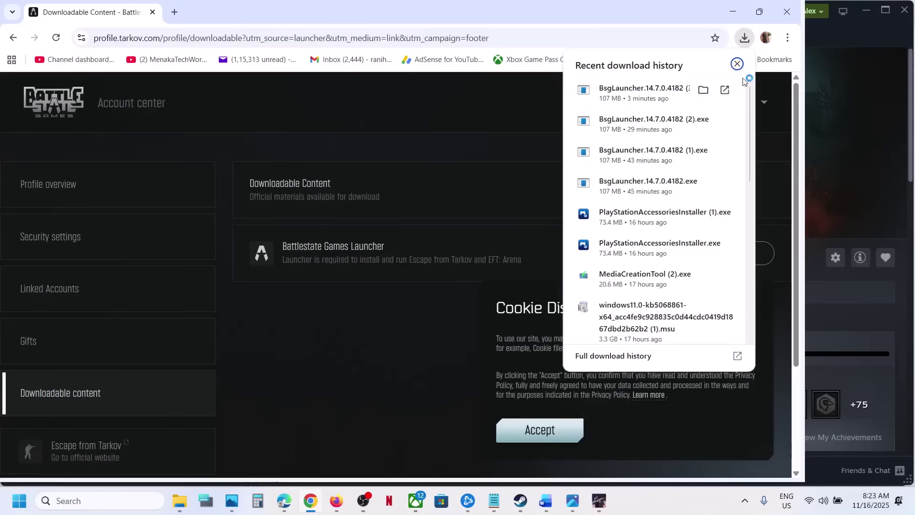
{"action": "left_click", "coordinate": [654, 93]}
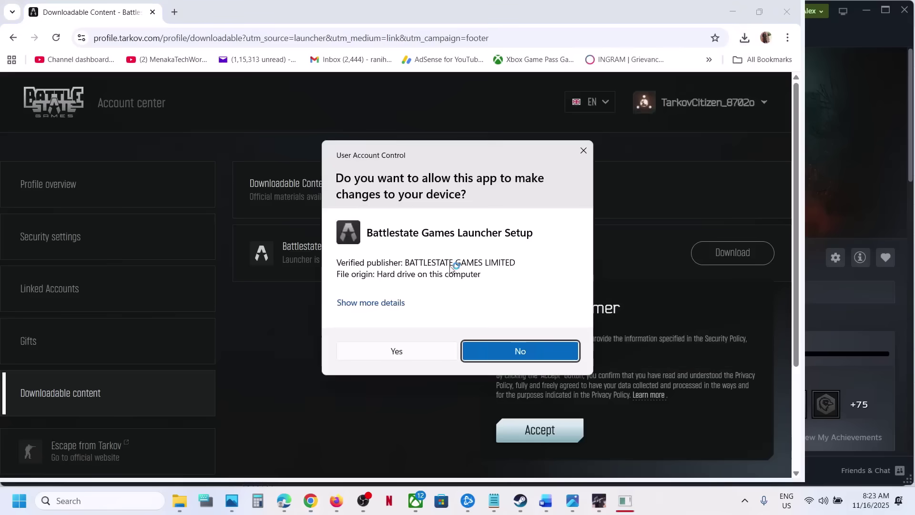
{"action": "left_click", "coordinate": [396, 352]}
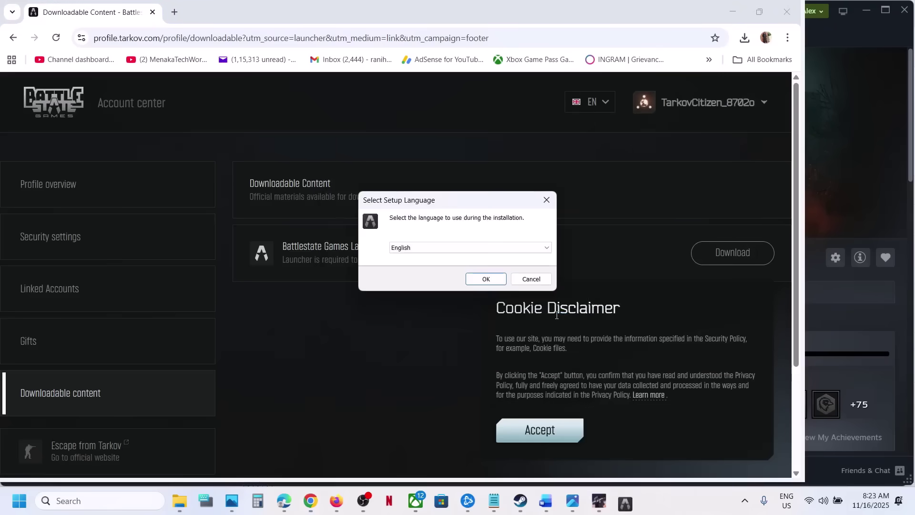
{"action": "left_click", "coordinate": [485, 279]}
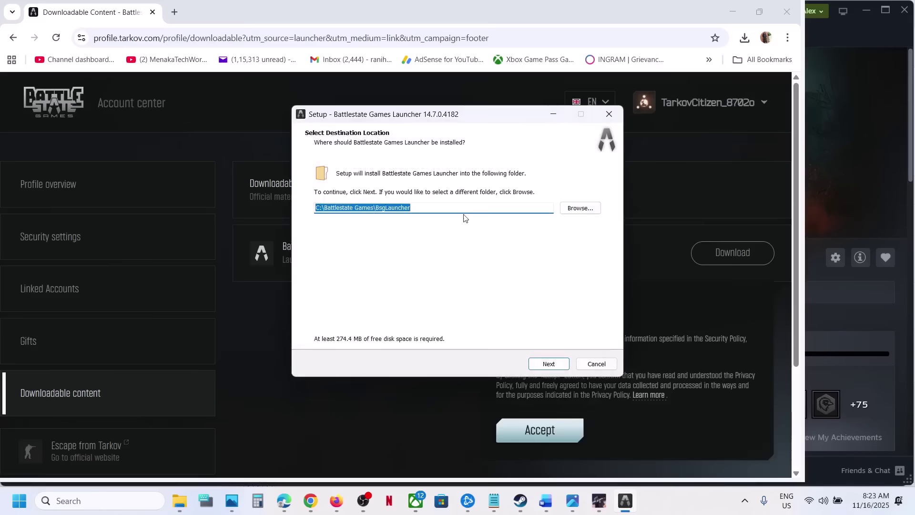
Browse for a different install folder and expand Program Files (x86)\Steam\steamapps\common on Local Disk (C:).
{"action": "left_click", "coordinate": [580, 209]}
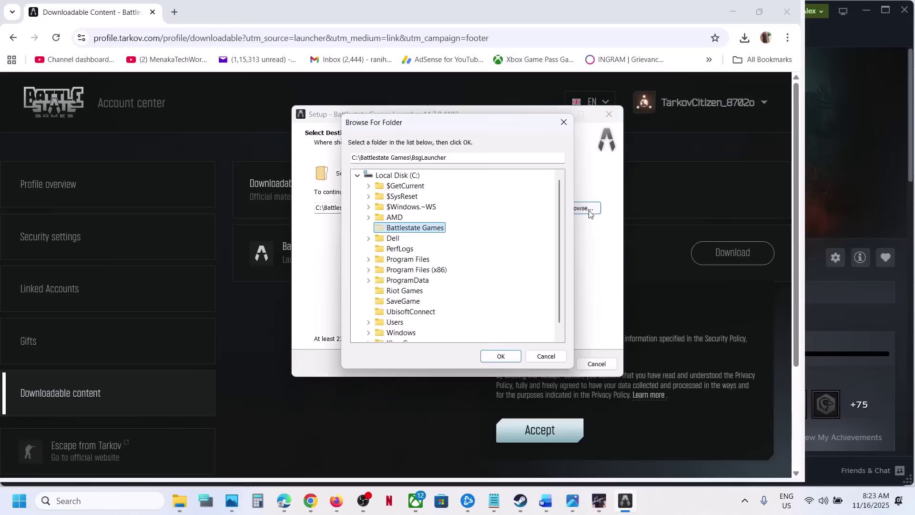
{"action": "left_click", "coordinate": [357, 176]}
{"action": "left_click", "coordinate": [358, 176]}
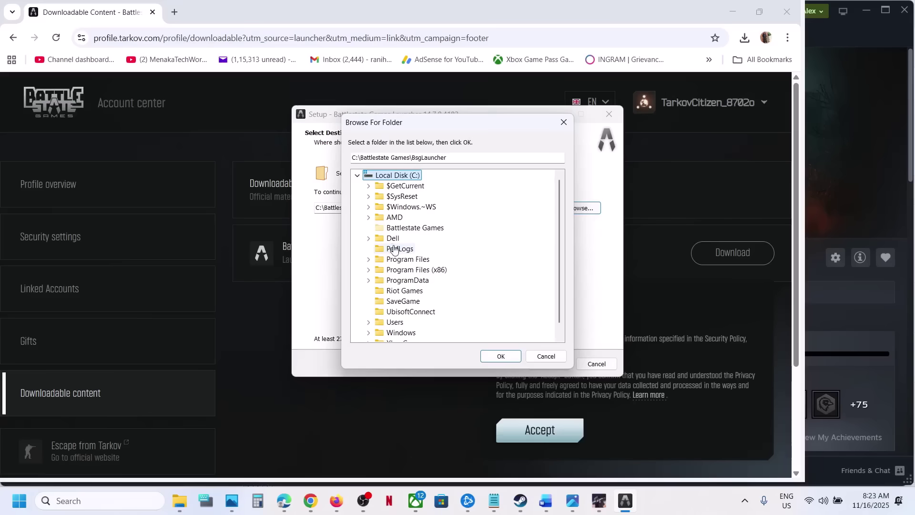
{"action": "left_click", "coordinate": [368, 270]}
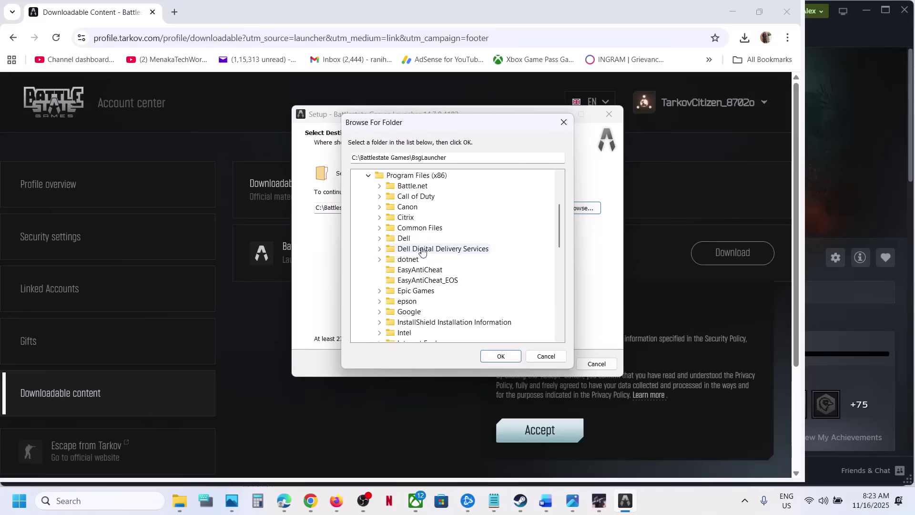
{"action": "scroll", "coordinate": [422, 251], "scroll_direction": "down", "scroll_amount": 1}
{"action": "scroll", "coordinate": [422, 251], "scroll_direction": "down", "scroll_amount": 7}
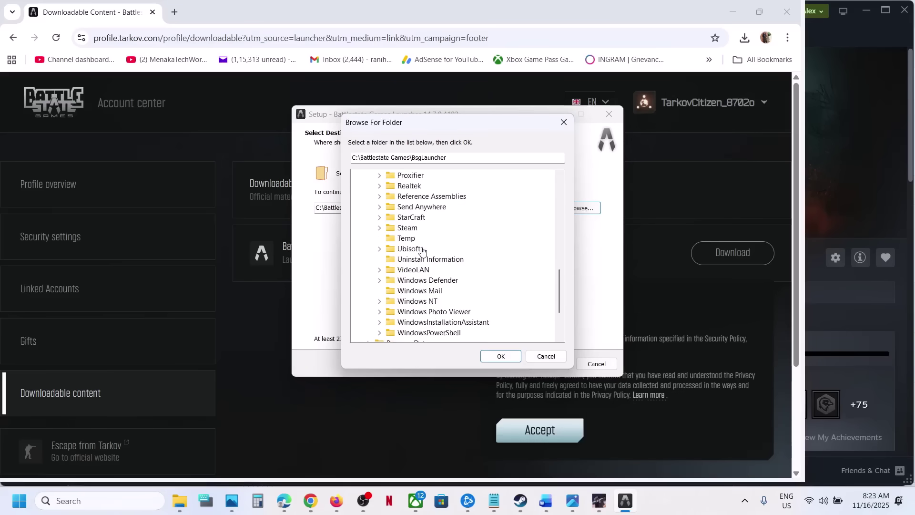
{"action": "left_click", "coordinate": [379, 228]}
{"action": "scroll", "coordinate": [426, 251], "scroll_direction": "down", "scroll_amount": 3}
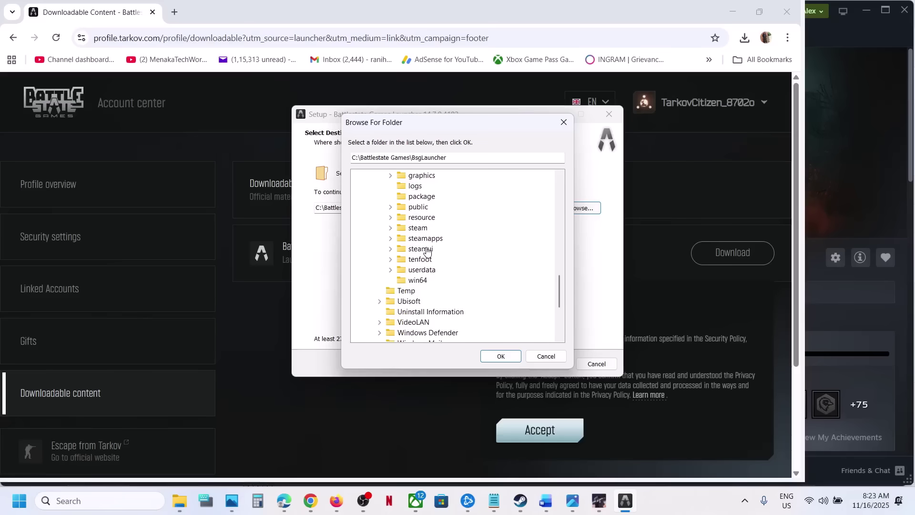
{"action": "left_click", "coordinate": [391, 238]}
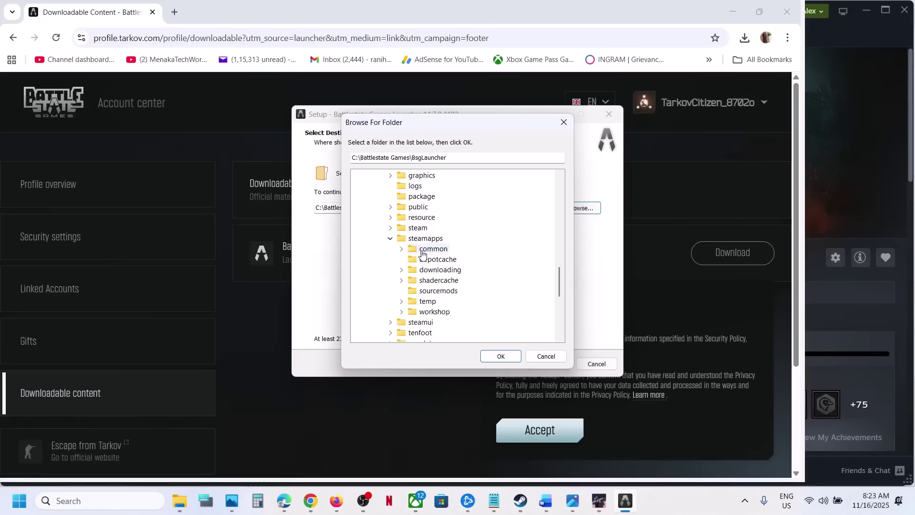
{"action": "left_click", "coordinate": [401, 249]}
{"action": "scroll", "coordinate": [472, 250], "scroll_direction": "down", "scroll_amount": 1}
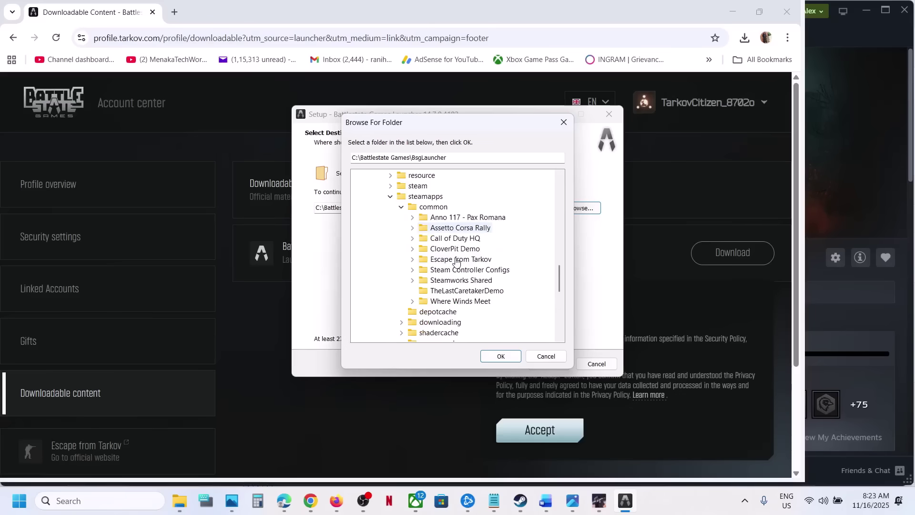
Choose the launcher subfolder inside Escape from Tarkov as the Battlestate Games Launcher's install location.
{"action": "left_click", "coordinate": [448, 261]}
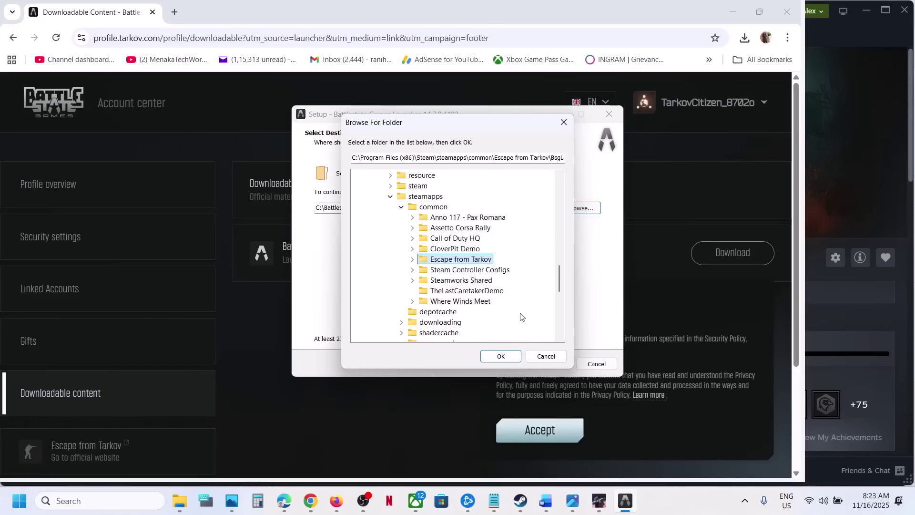
{"action": "left_click", "coordinate": [412, 259]}
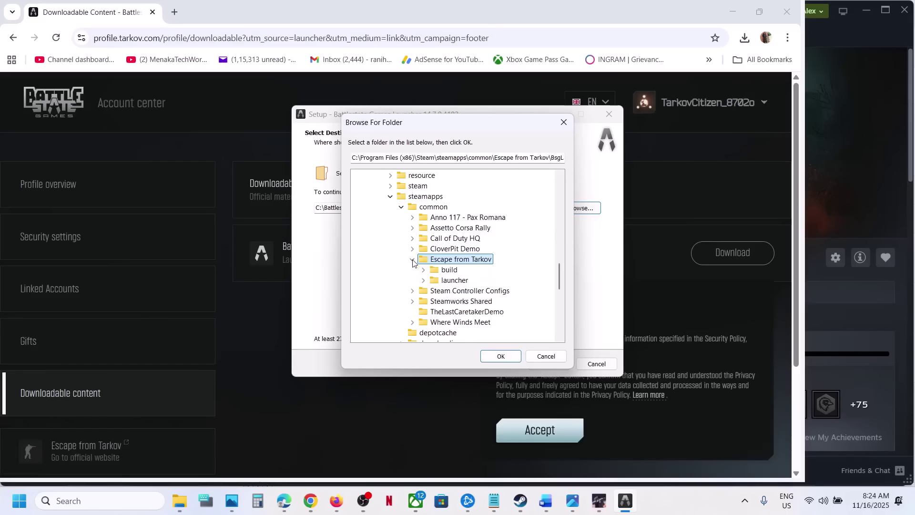
{"action": "left_click", "coordinate": [455, 281]}
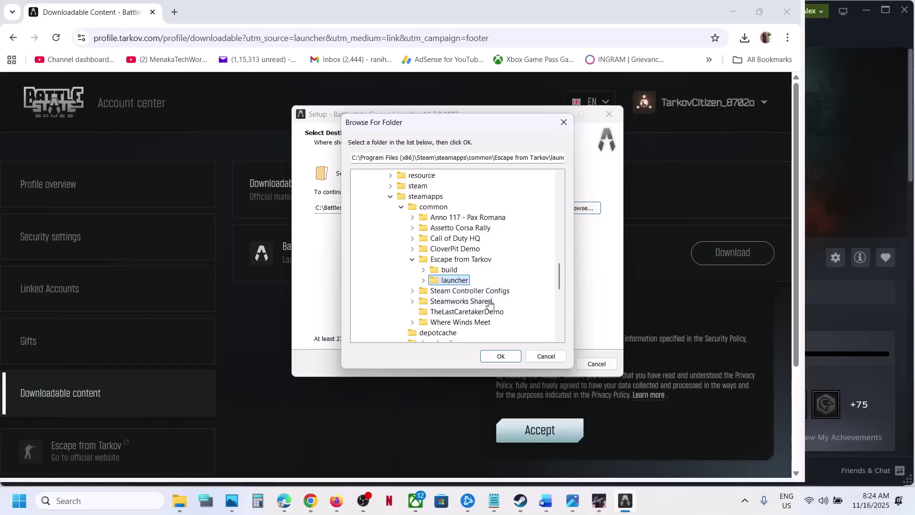
{"action": "left_click", "coordinate": [500, 356]}
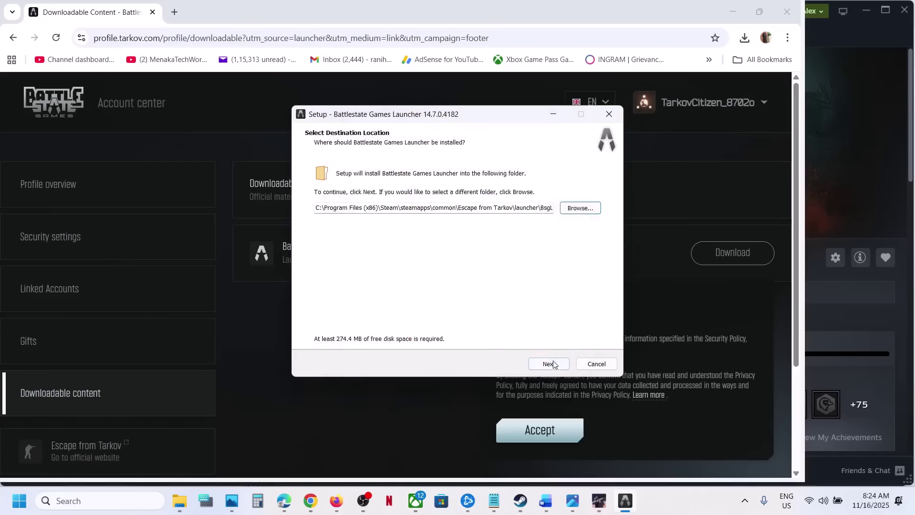
Install the Battlestate Games Launcher into the chosen folder without a desktop shortcut, and finish the setup.
{"action": "left_click", "coordinate": [549, 363]}
{"action": "left_click", "coordinate": [549, 364]}
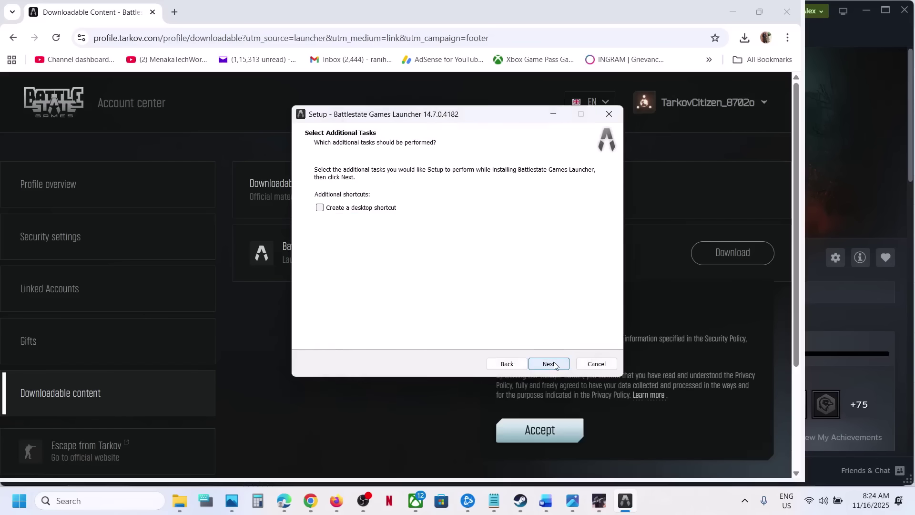
{"action": "left_click", "coordinate": [554, 364]}
{"action": "left_click", "coordinate": [549, 364]}
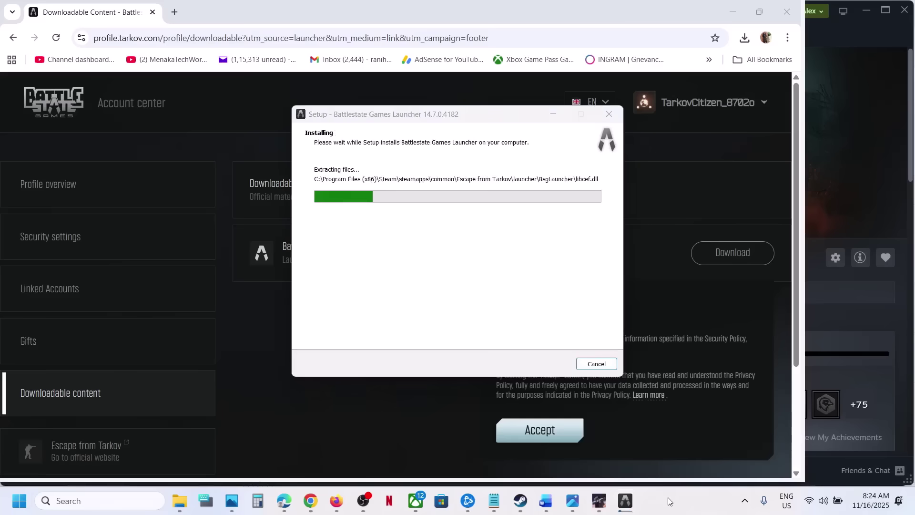
{"action": "left_click", "coordinate": [536, 364]}
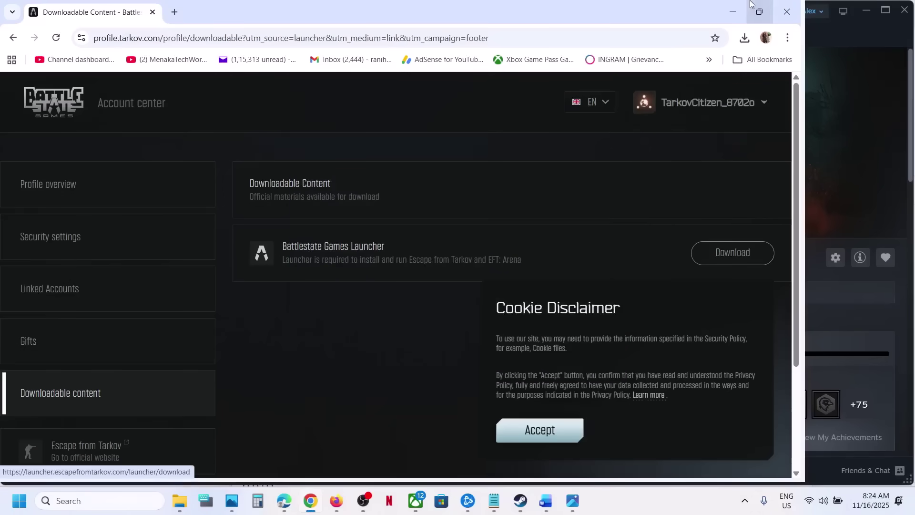
Bring up the newly installed Battlestate Games Launcher, confirm English as its language, and close the launcher once it has loaded.
{"action": "left_click", "coordinate": [759, 12]}
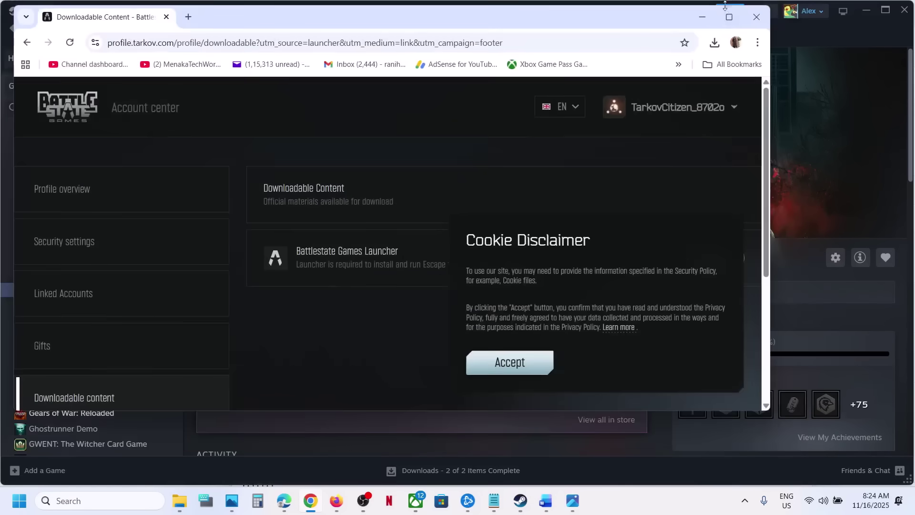
{"action": "left_click", "coordinate": [730, 18]}
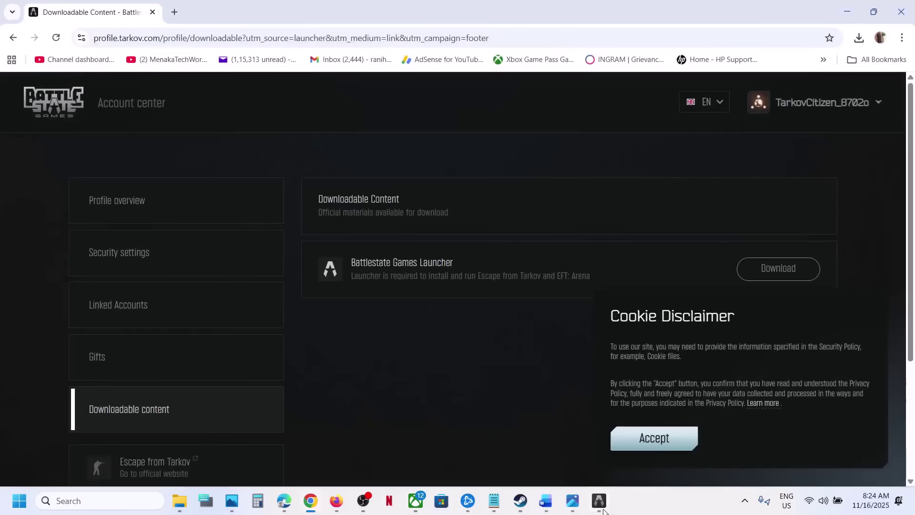
{"action": "left_click", "coordinate": [603, 510]}
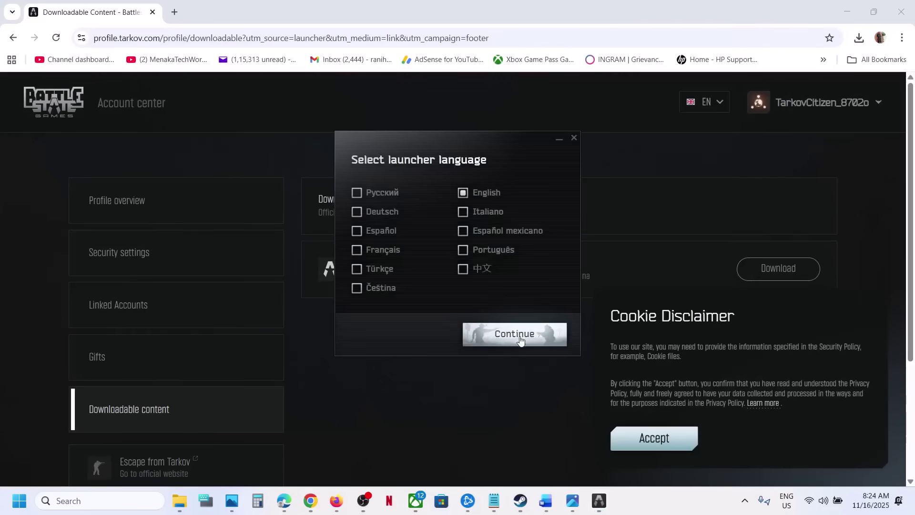
{"action": "left_click", "coordinate": [516, 334]}
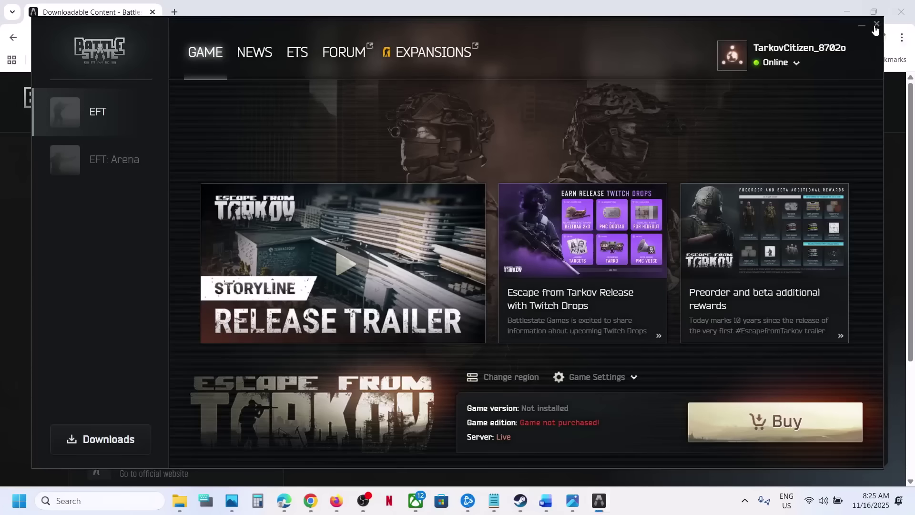
{"action": "left_click", "coordinate": [875, 25]}
Switch to Steam, launch Escape from Tarkov again, and start the game from the Battlestate launcher.
{"action": "left_click", "coordinate": [520, 500]}
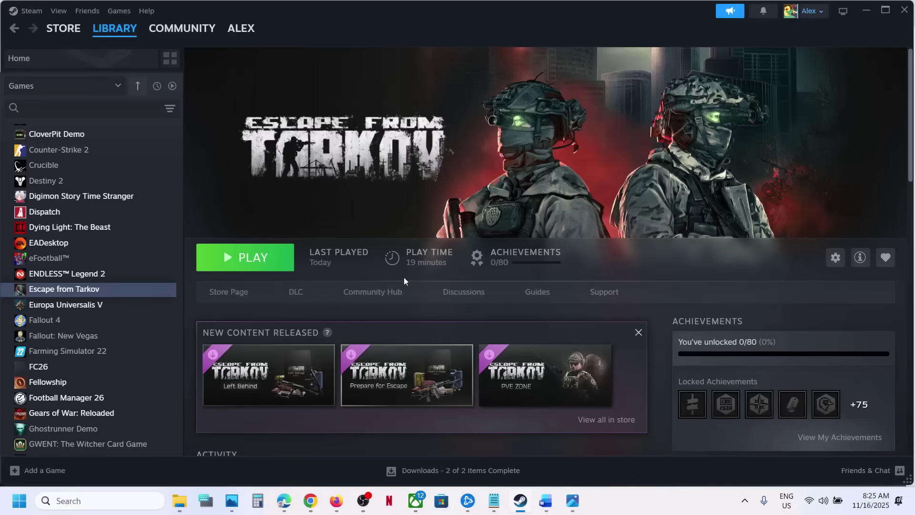
{"action": "left_click", "coordinate": [251, 259]}
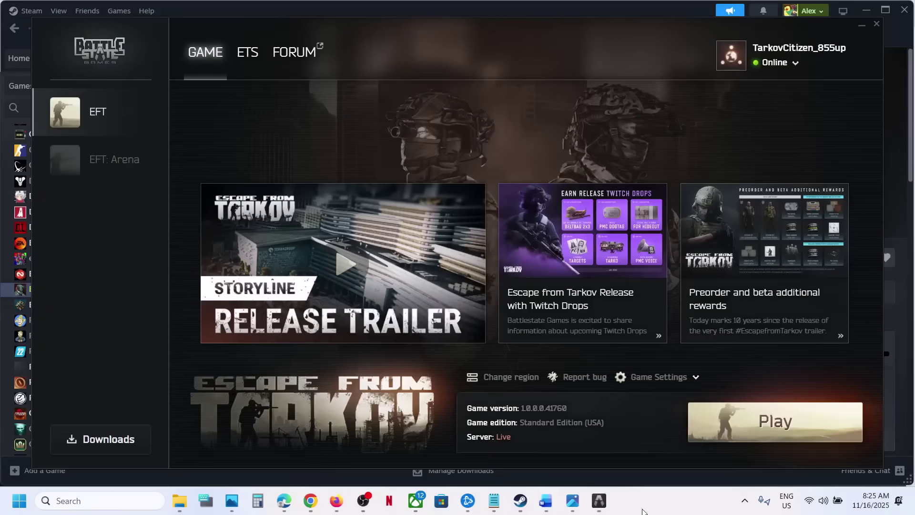
{"action": "left_click", "coordinate": [691, 429]}
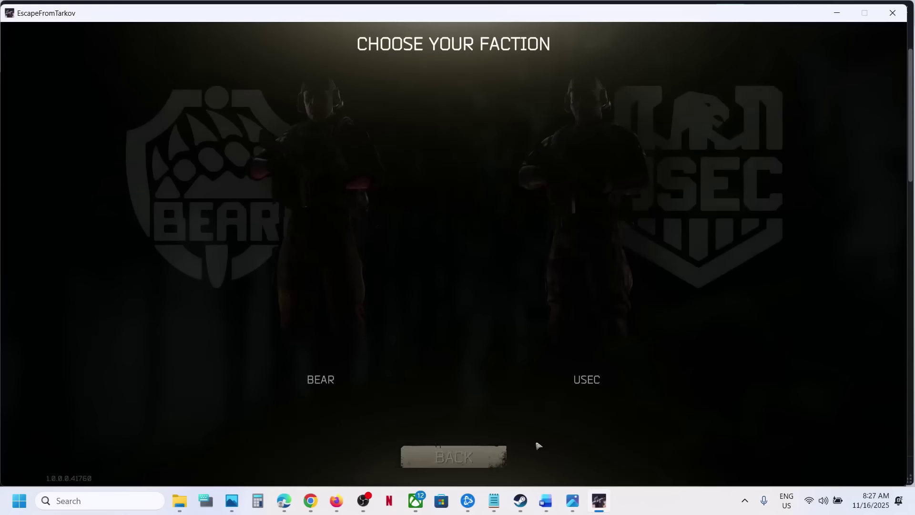
{"action": "left_click", "coordinate": [646, 506]}
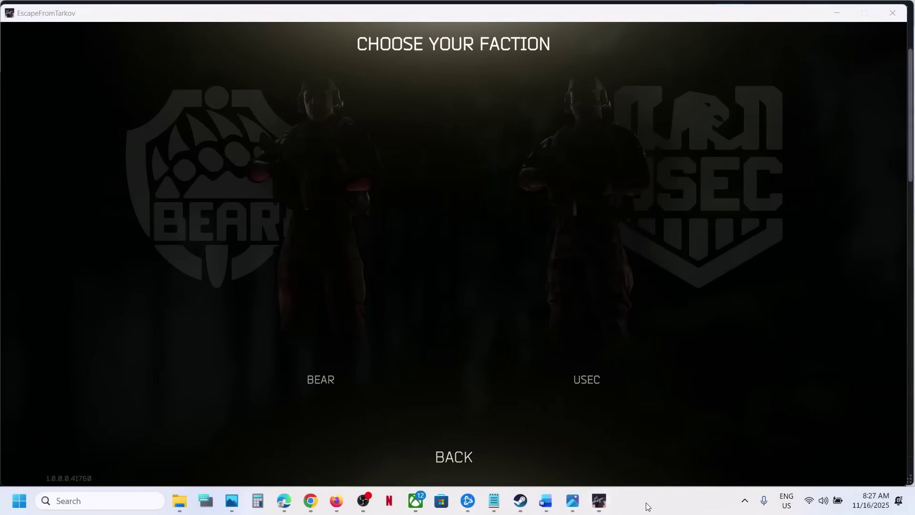